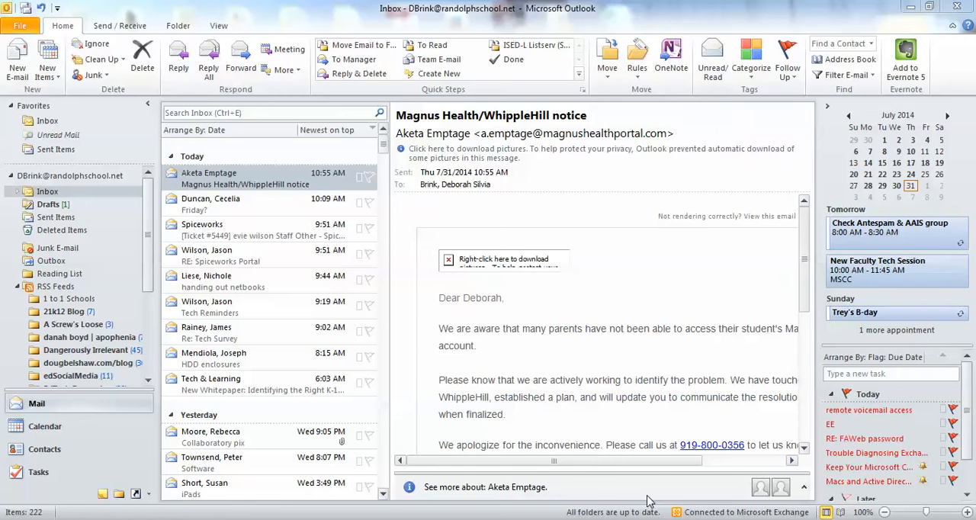
Step: Open the Address Book to view the Global Address List, and close it again
{"action": "left_click", "coordinate": [846, 60]}
{"action": "left_click", "coordinate": [848, 61]}
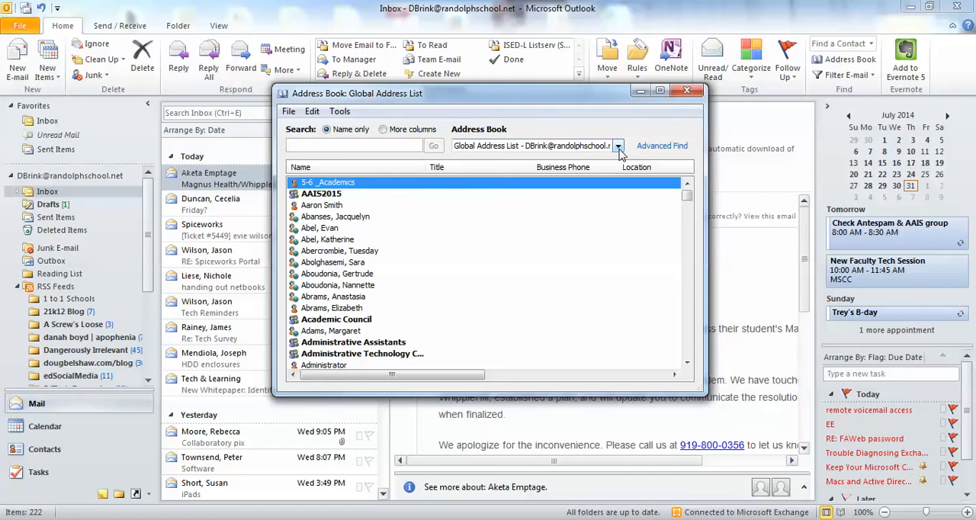
{"action": "left_click", "coordinate": [687, 91]}
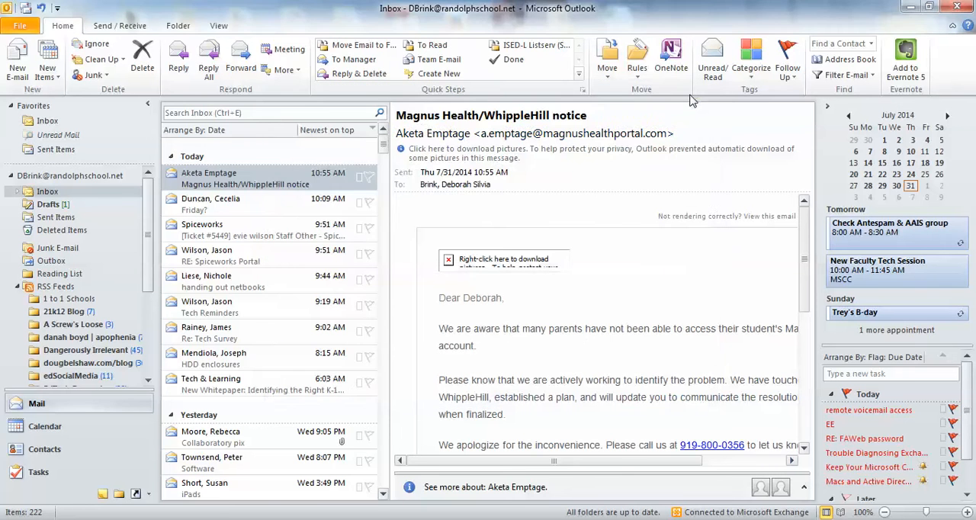
Step: Start a new e-mail, open its To recipient selection and view the address lists available there
{"action": "left_click", "coordinate": [17, 60]}
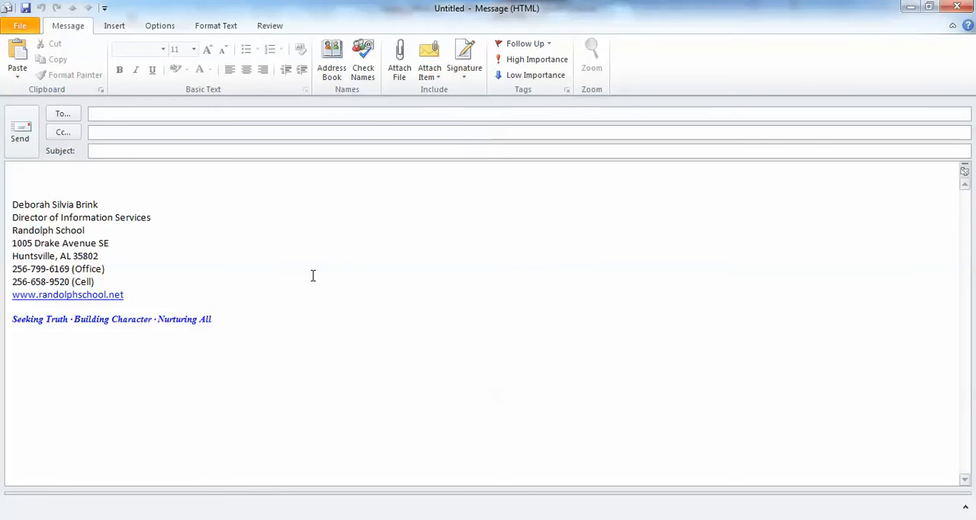
{"action": "left_click", "coordinate": [62, 115]}
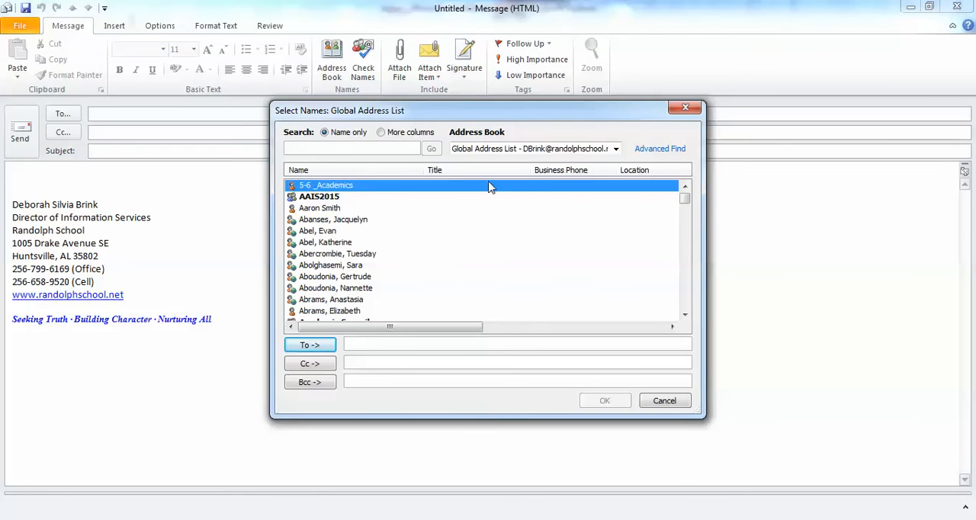
{"action": "left_click", "coordinate": [616, 150]}
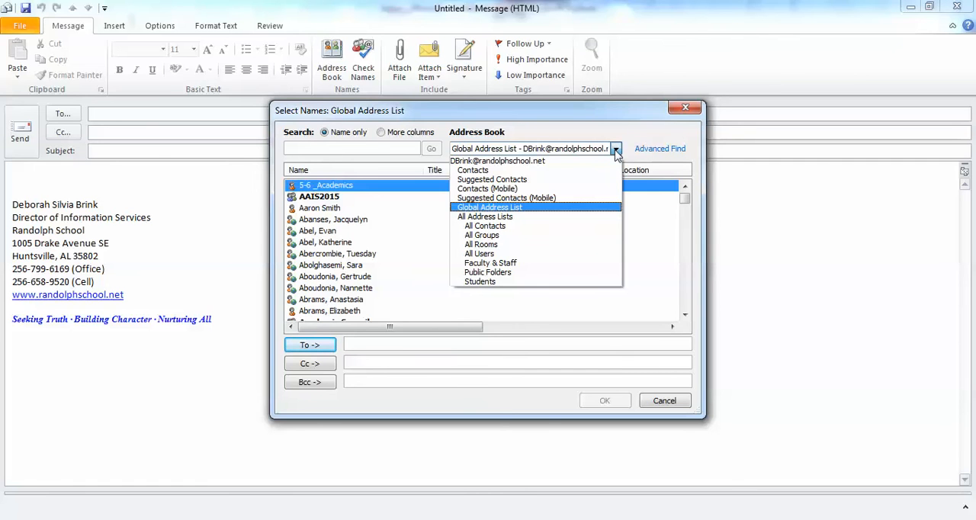
{"action": "left_click", "coordinate": [615, 150]}
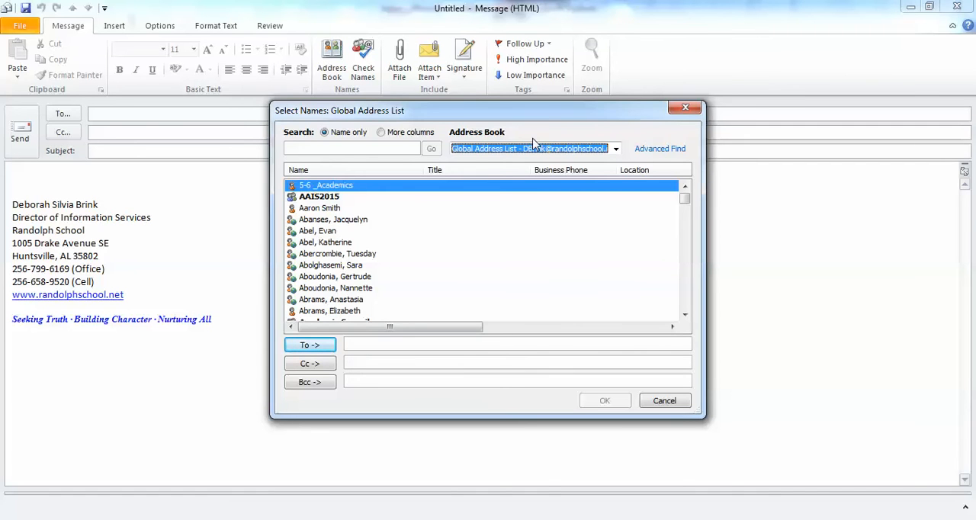
Step: Search the Global Address List by a contact's last name and add the matching contact as a To recipient
{"action": "left_click", "coordinate": [321, 147]}
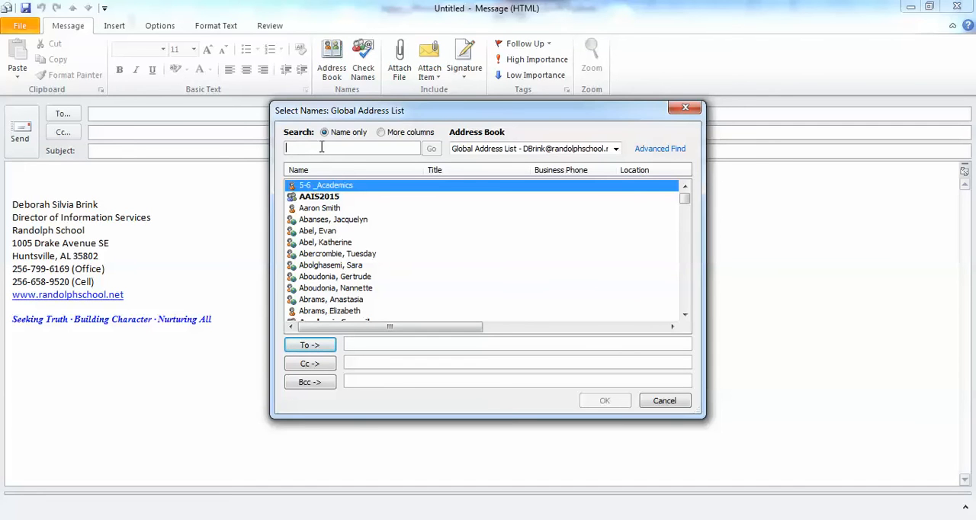
{"action": "type", "text": "cree"}
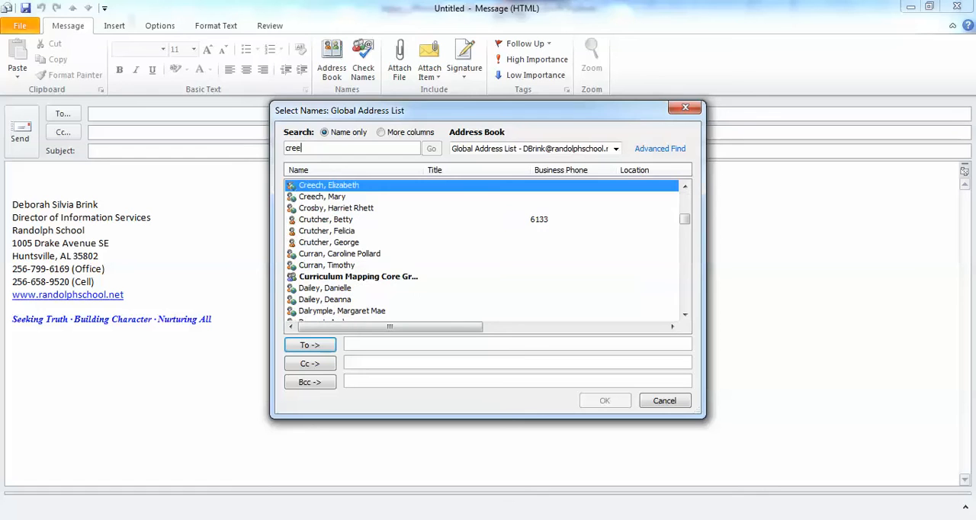
{"action": "type", "text": "h"}
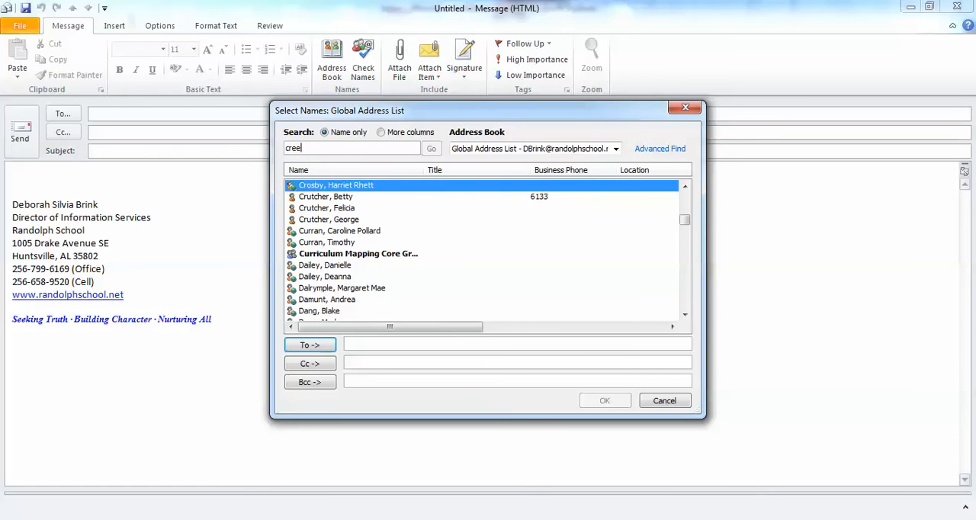
{"action": "type", "text": "c"}
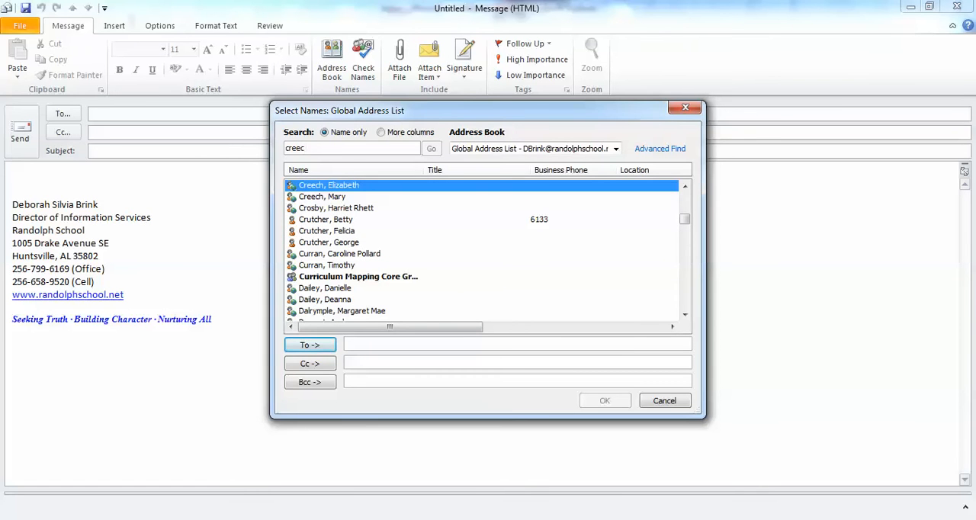
{"action": "left_click", "coordinate": [336, 198]}
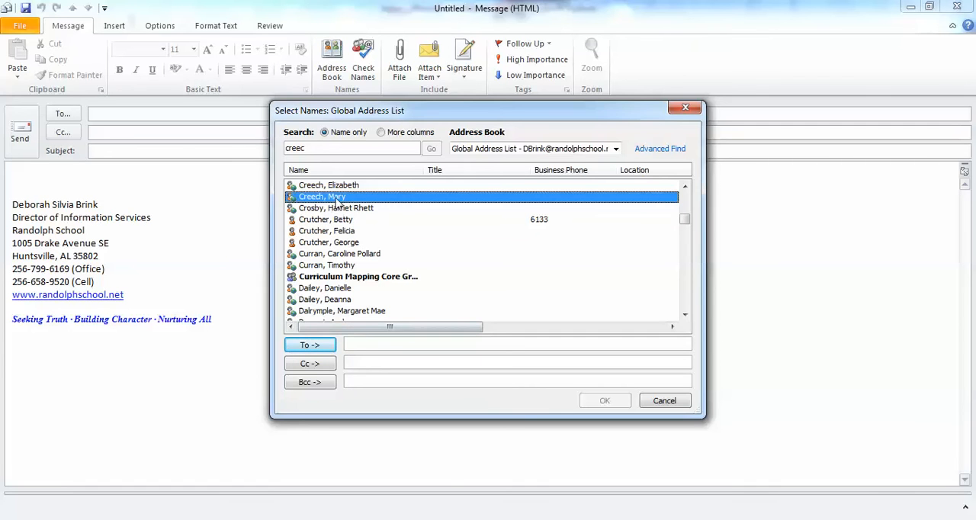
{"action": "double_click", "coordinate": [336, 201]}
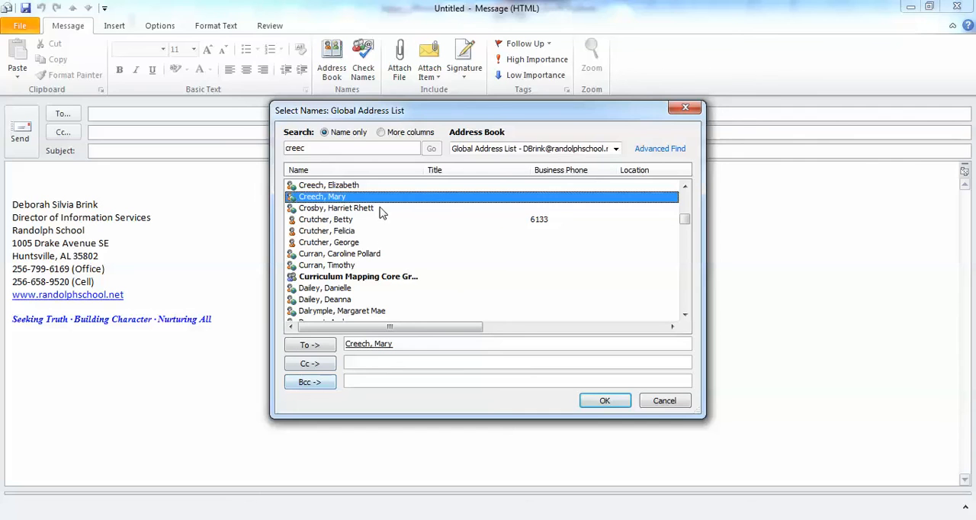
Step: Search the Global Address List for another contact's last name, and switch the address book to All Groups
{"action": "left_click_drag", "start_coordinate": [322, 150], "coordinate": [267, 150]}
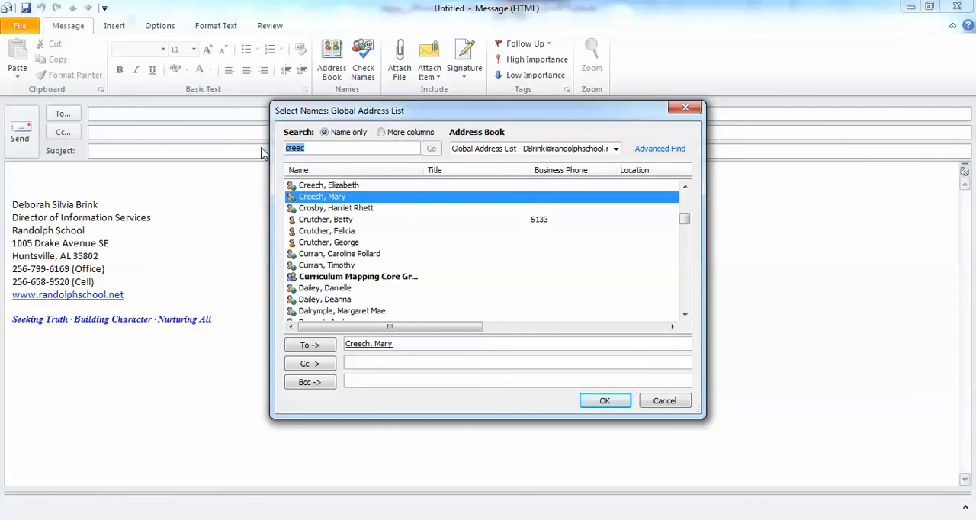
{"action": "type", "text": "cobbs"}
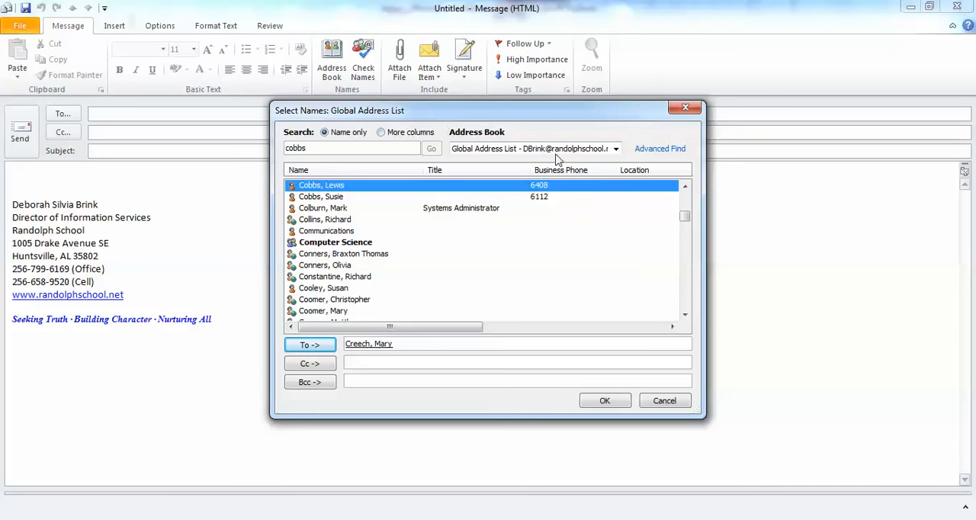
{"action": "left_click", "coordinate": [617, 150]}
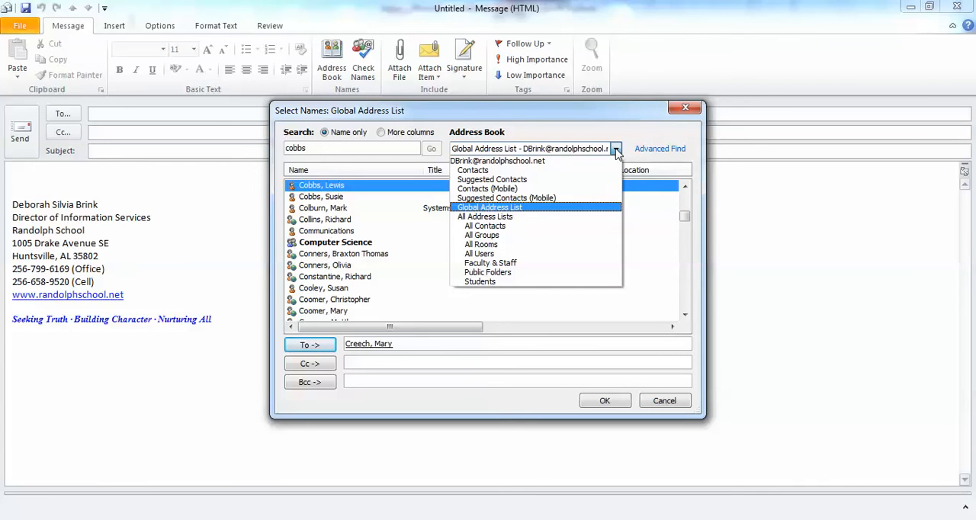
{"action": "left_click", "coordinate": [521, 235]}
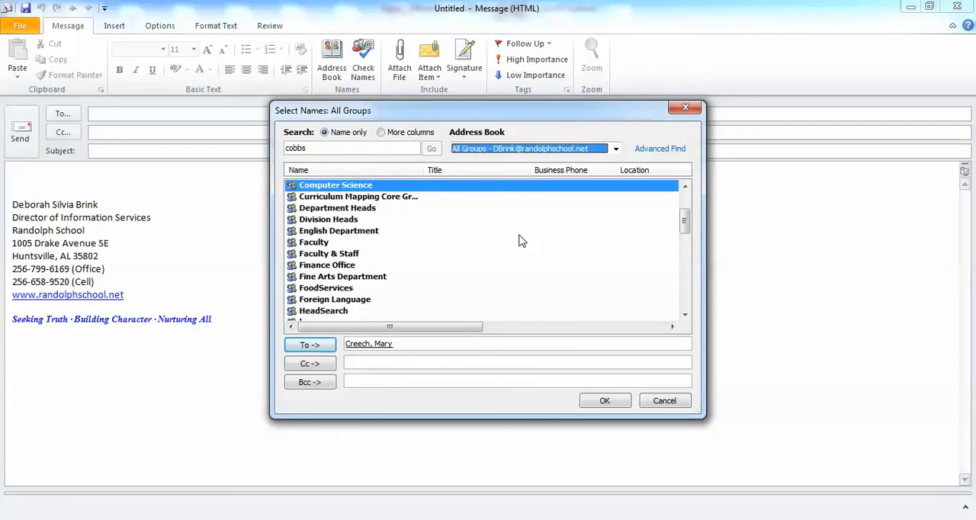
Step: Switch the address book to Faculty & Staff and to Students to view each list's entries
{"action": "left_click", "coordinate": [615, 150]}
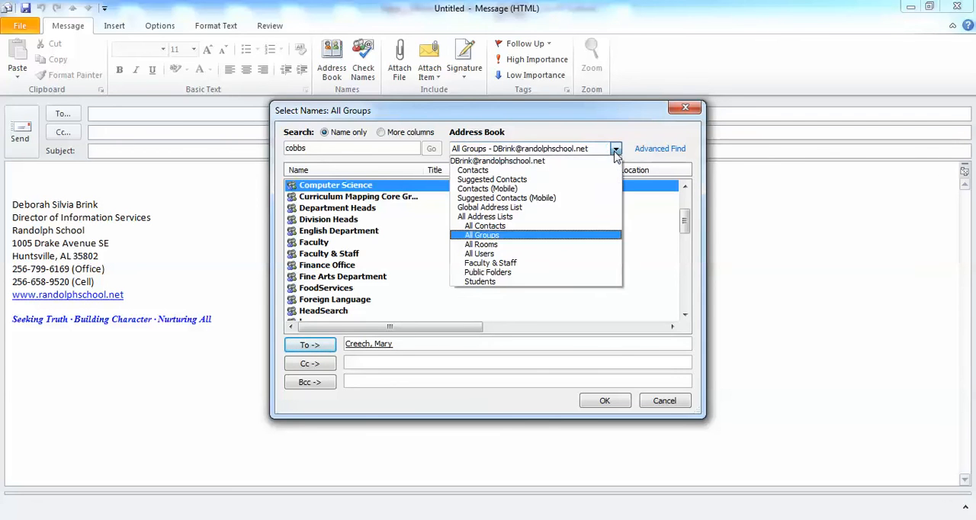
{"action": "left_click", "coordinate": [616, 152]}
{"action": "left_click", "coordinate": [615, 151]}
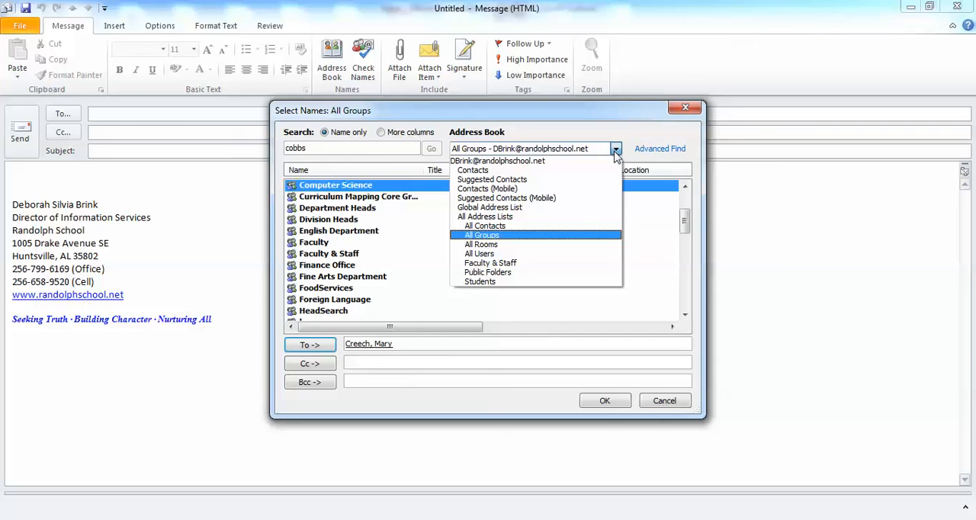
{"action": "left_click", "coordinate": [506, 263]}
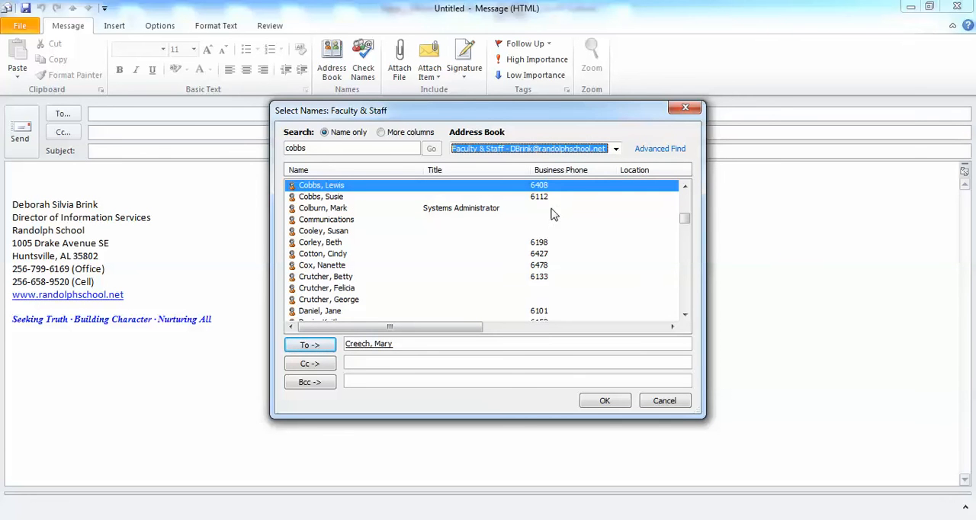
{"action": "left_click", "coordinate": [615, 150]}
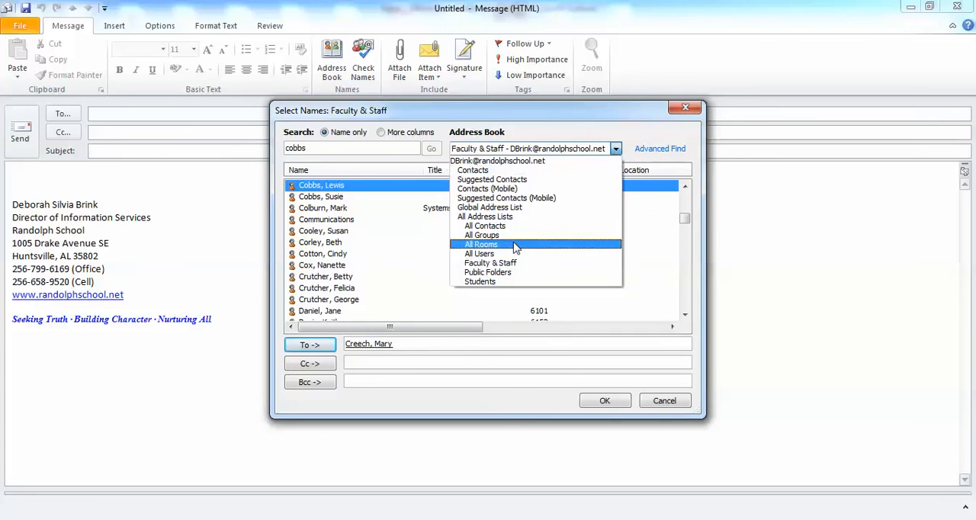
{"action": "left_click", "coordinate": [492, 282]}
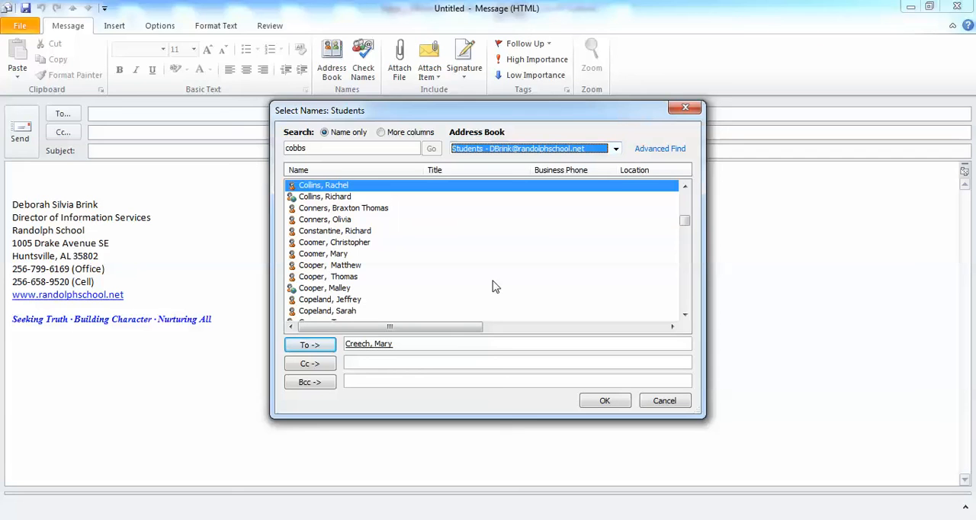
Step: Switch the address book to All Contacts and look through its entries, including the Class of groups
{"action": "left_click", "coordinate": [616, 150]}
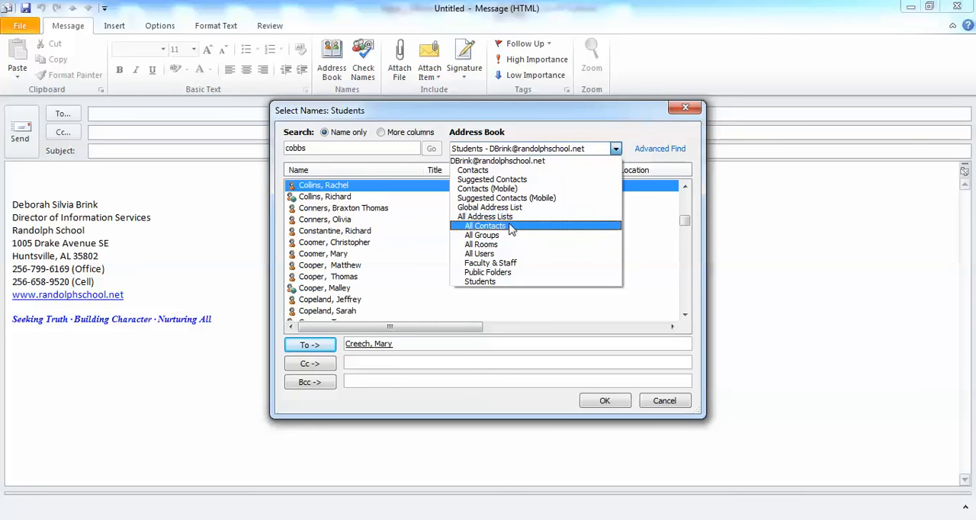
{"action": "left_click", "coordinate": [512, 228]}
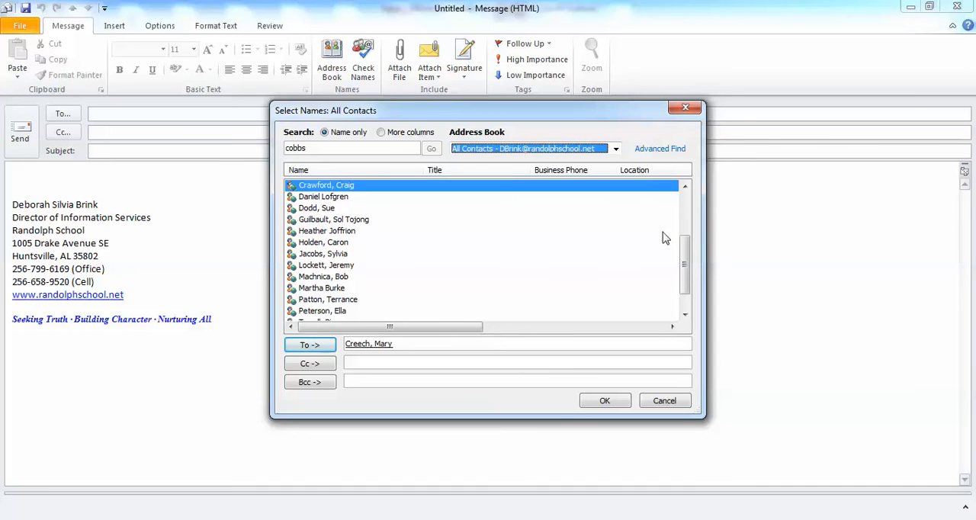
{"action": "scroll", "coordinate": [688, 267], "scroll_direction": "down", "scroll_amount": 1}
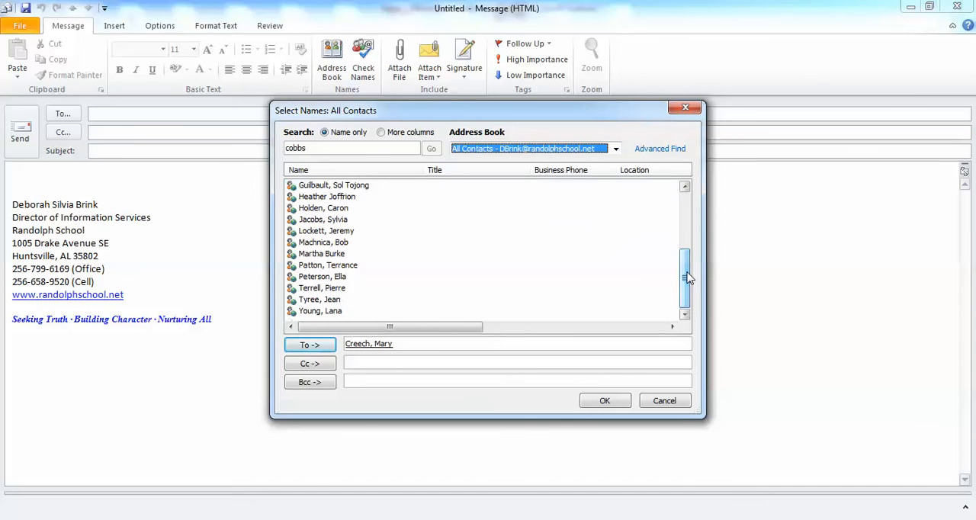
{"action": "left_click_drag", "start_coordinate": [690, 213], "coordinate": [690, 202]}
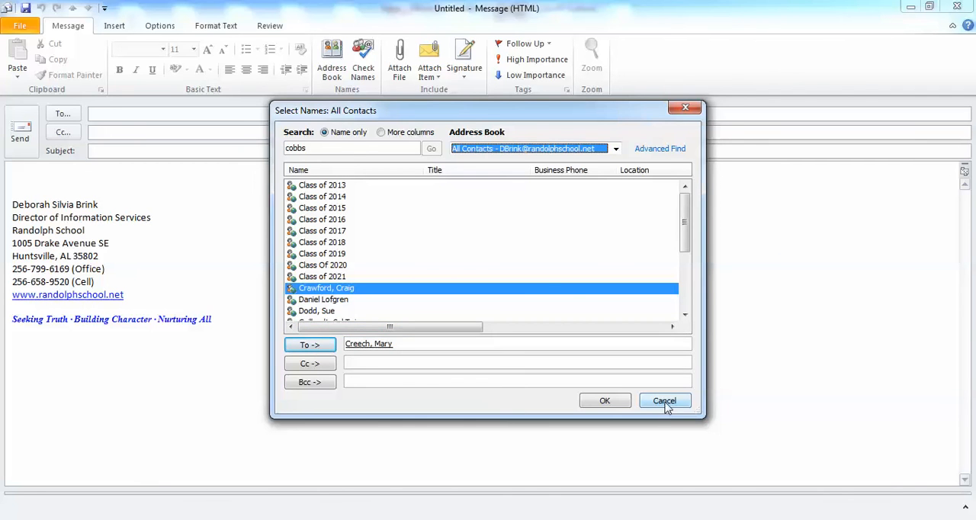
Step: View the personal Contacts list, and cancel the recipient selection and close the unsent message
{"action": "left_click", "coordinate": [615, 150]}
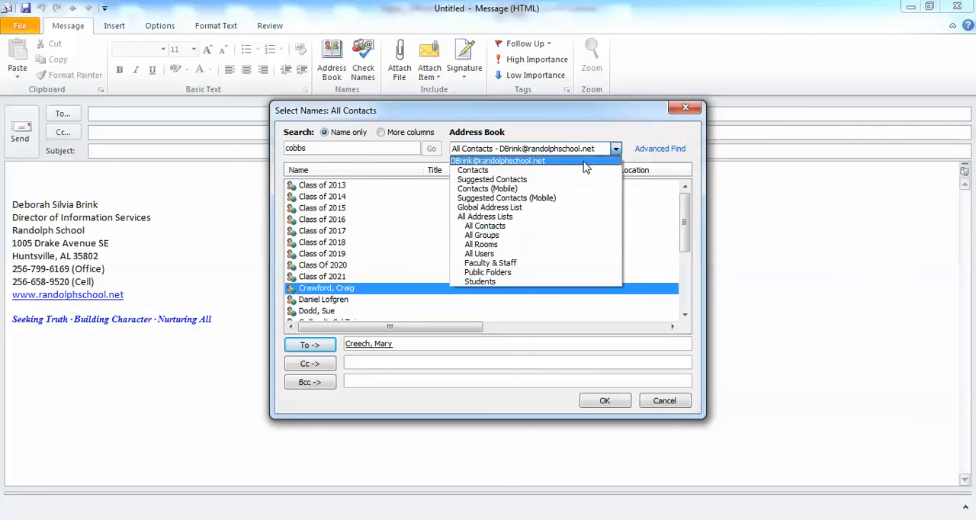
{"action": "left_click", "coordinate": [562, 170]}
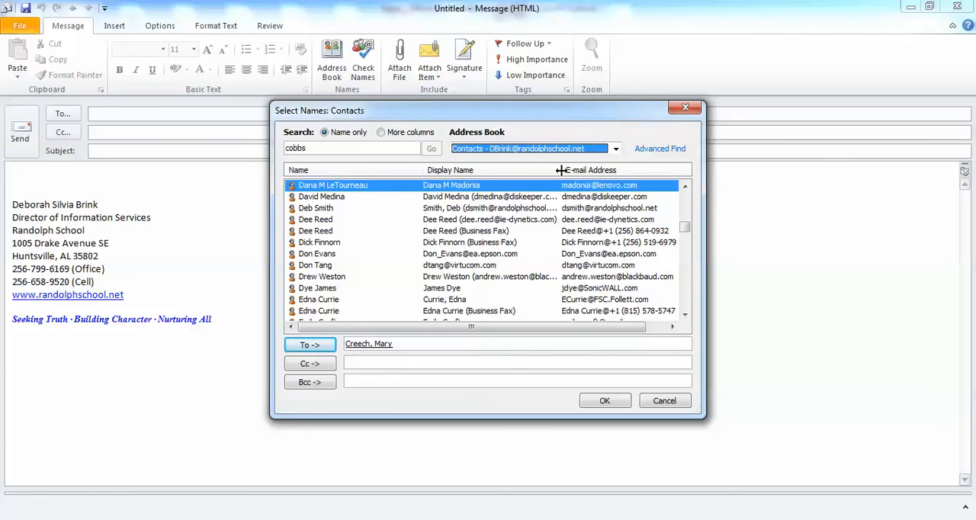
{"action": "left_click", "coordinate": [661, 400]}
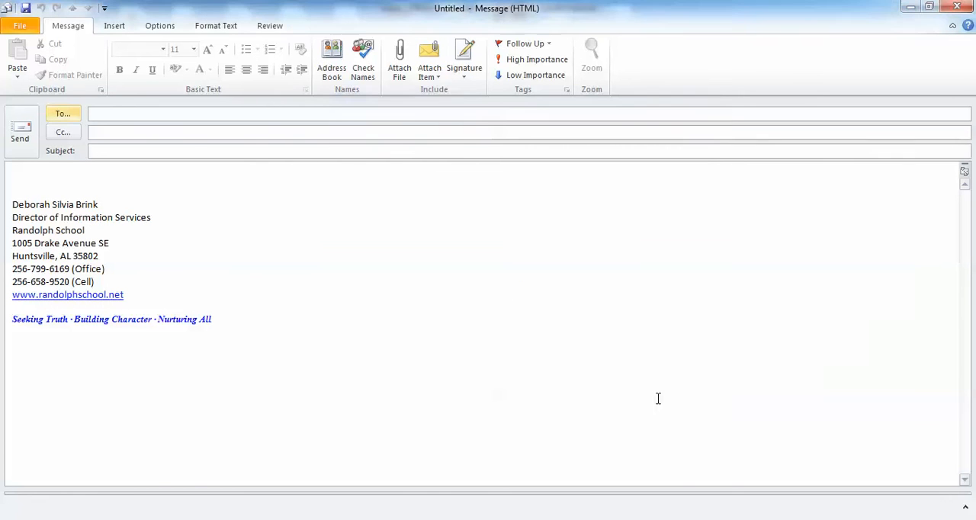
{"action": "left_click", "coordinate": [957, 7]}
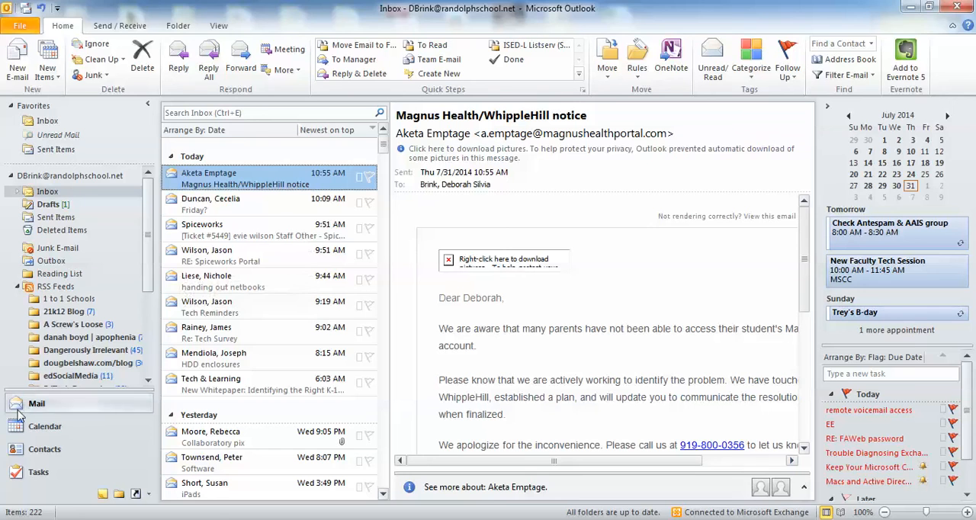
Step: Go to the Contacts folder, open a blank new contact form to view its fields, and close it
{"action": "left_click", "coordinate": [17, 452]}
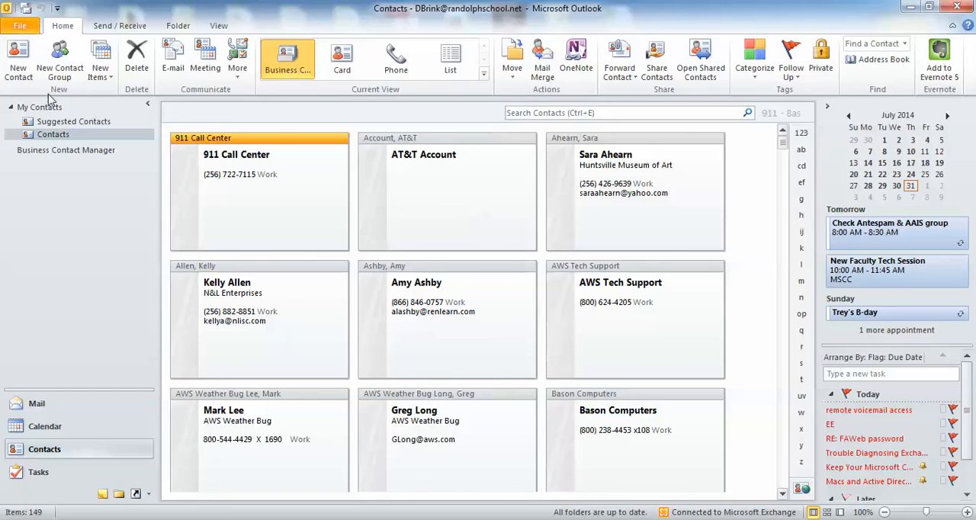
{"action": "left_click", "coordinate": [24, 69]}
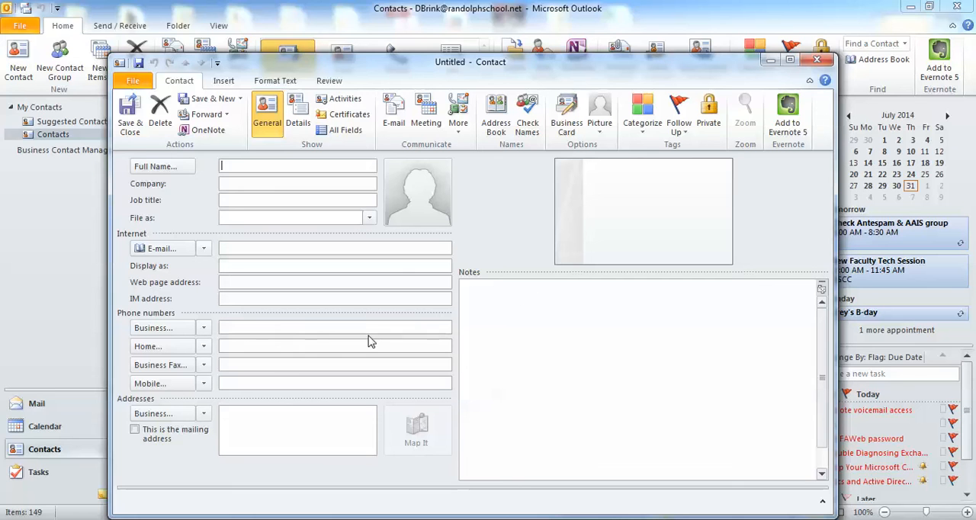
{"action": "left_click", "coordinate": [816, 61]}
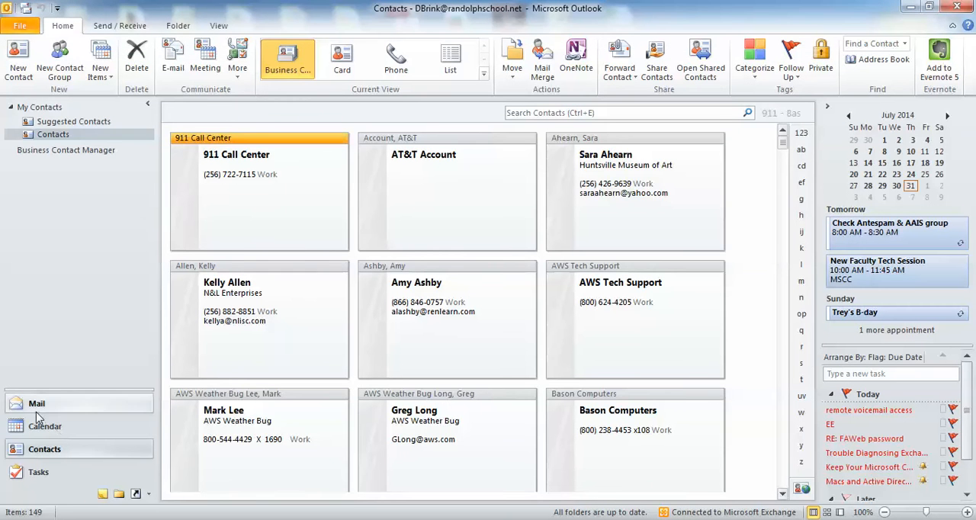
Step: From the inbox, start adding the sender of the Magnus Health/WhippleHill notice to Outlook Contacts, and close the contact form without saving
{"action": "left_click", "coordinate": [36, 410]}
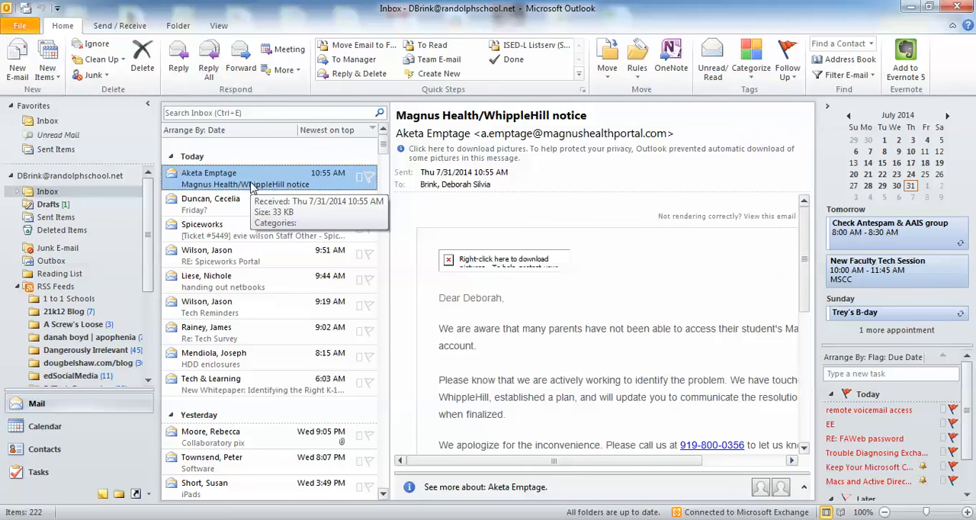
{"action": "mouse_move", "coordinate": [440, 134]}
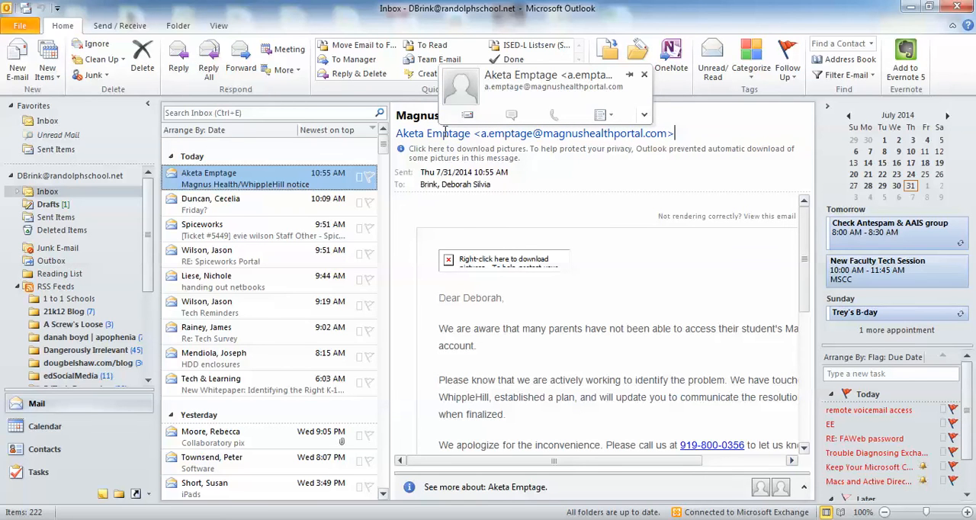
{"action": "right_click", "coordinate": [446, 135]}
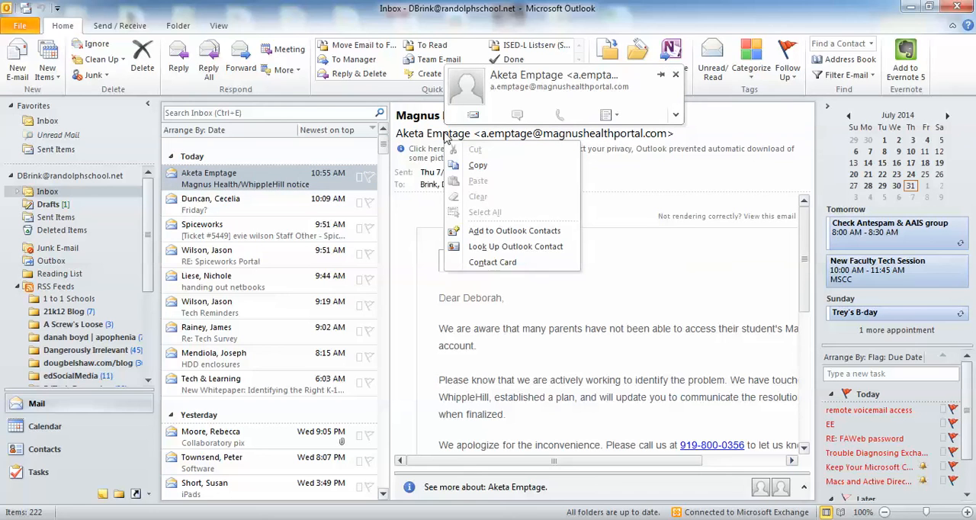
{"action": "left_click", "coordinate": [487, 232]}
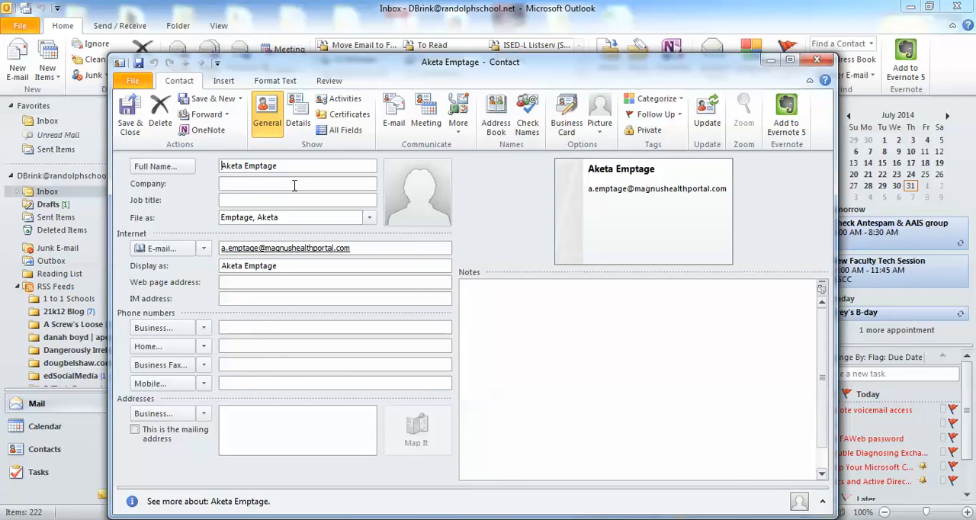
{"action": "left_click", "coordinate": [816, 60]}
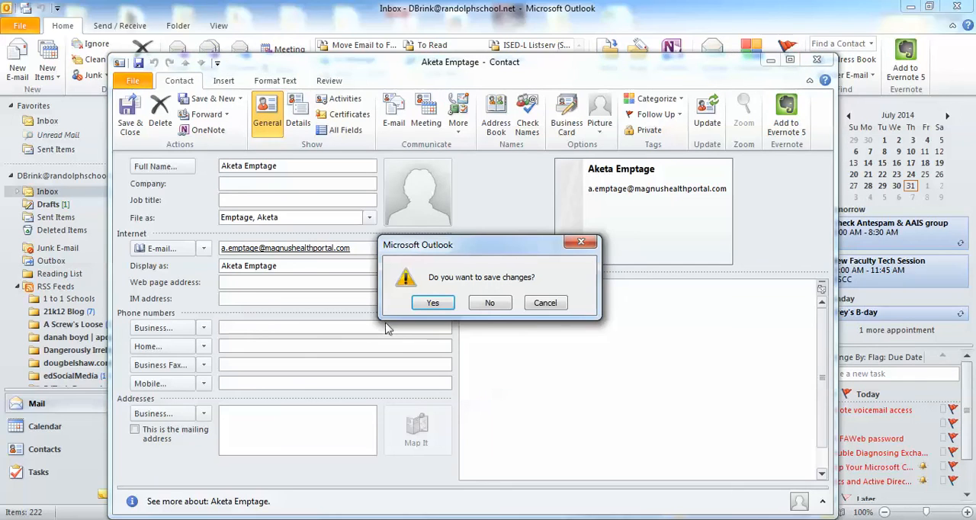
{"action": "left_click", "coordinate": [496, 306]}
Step: Go to the Contacts folder, view the Create options available for the Huntsville Museum of Art contact, and dismiss them
{"action": "left_click", "coordinate": [38, 453]}
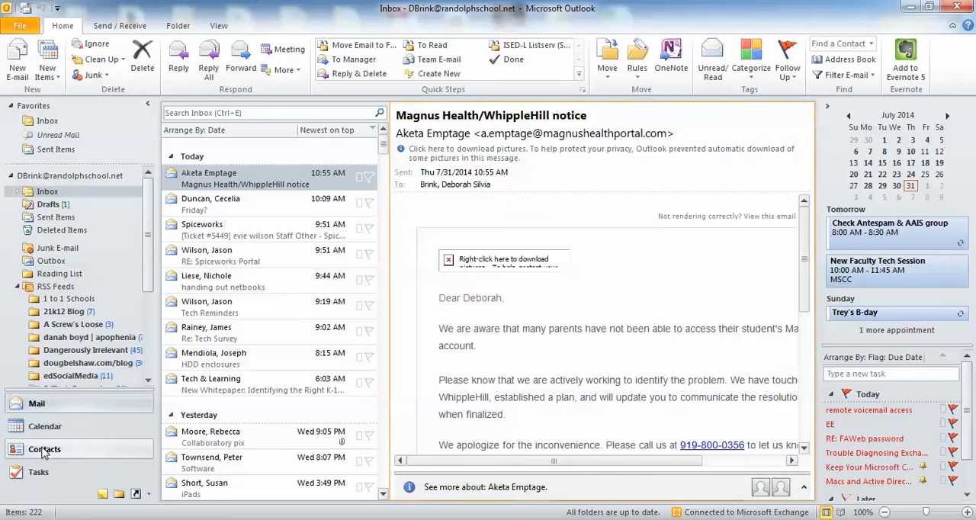
{"action": "right_click", "coordinate": [621, 225]}
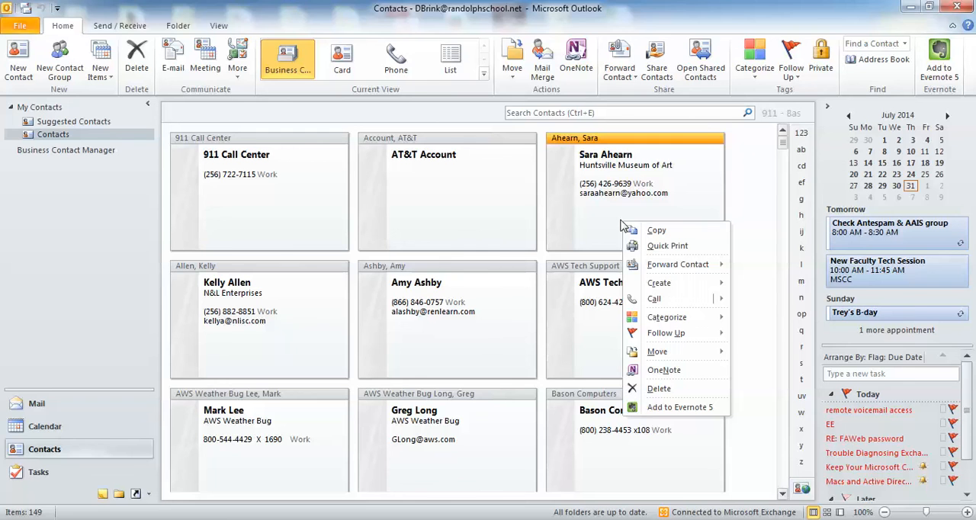
{"action": "mouse_move", "coordinate": [659, 272]}
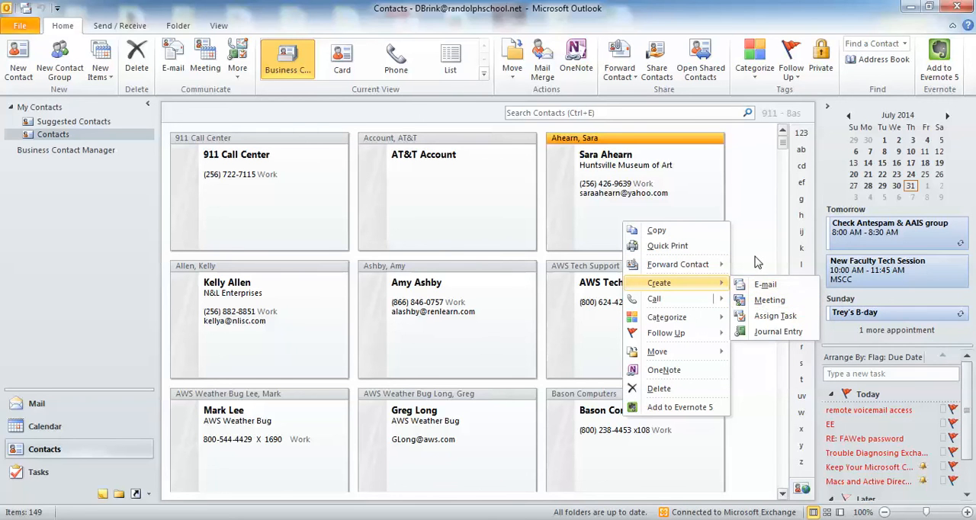
{"action": "left_click", "coordinate": [757, 261]}
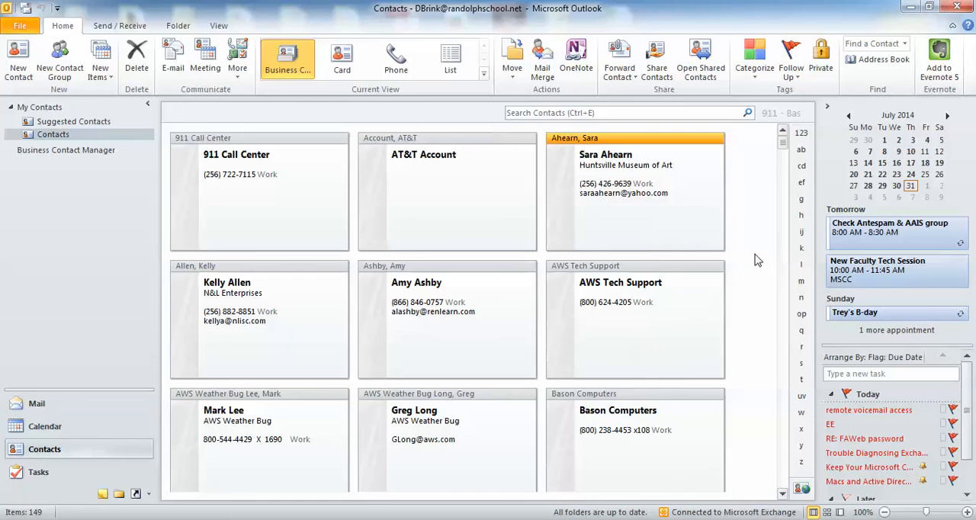